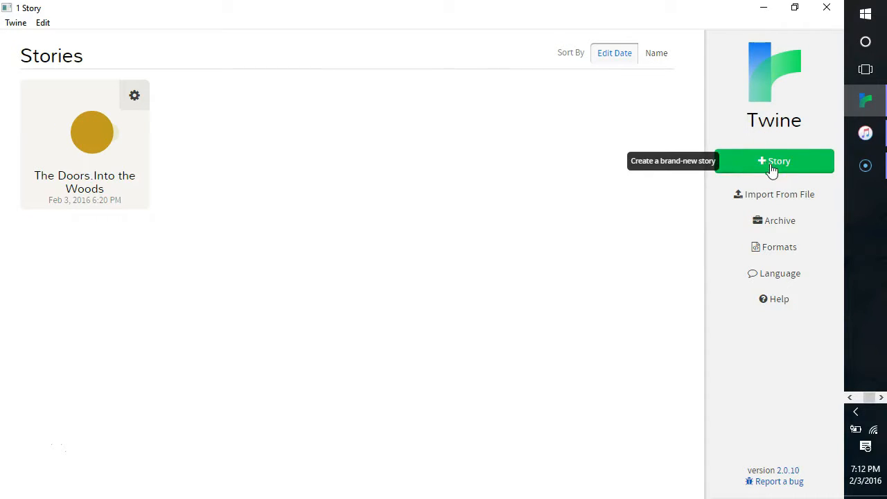
left_click(778, 222)
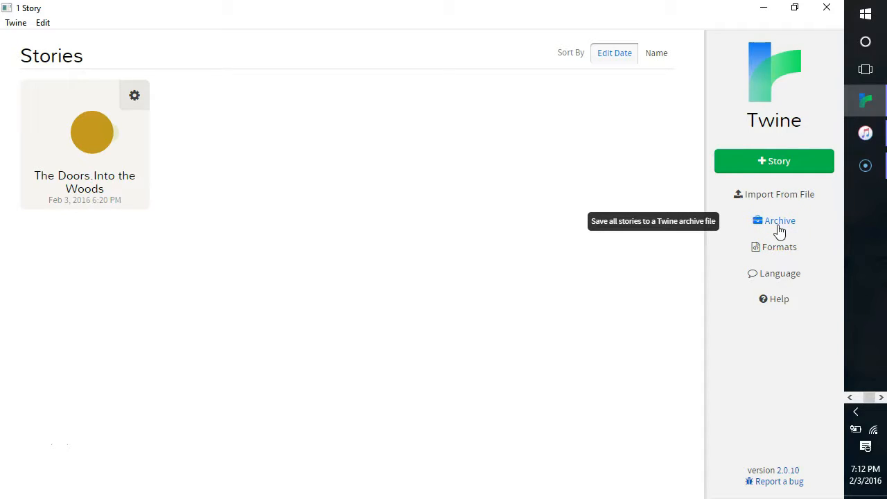
left_click(779, 251)
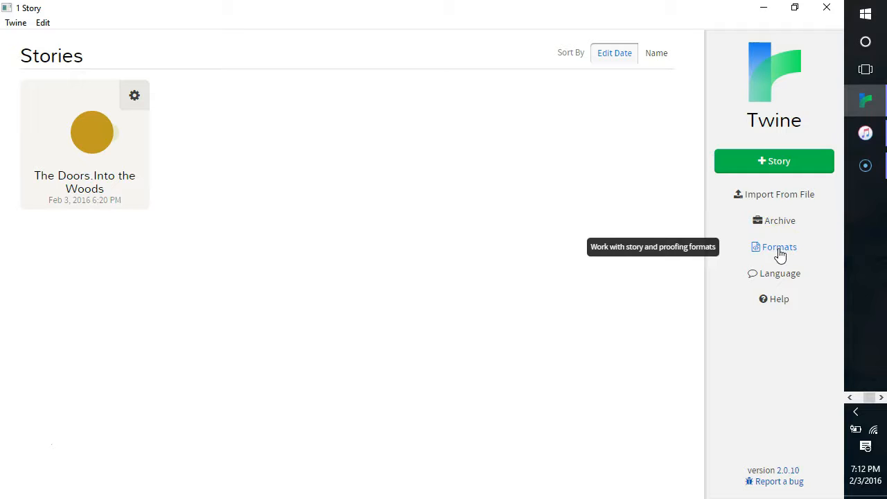
left_click(779, 281)
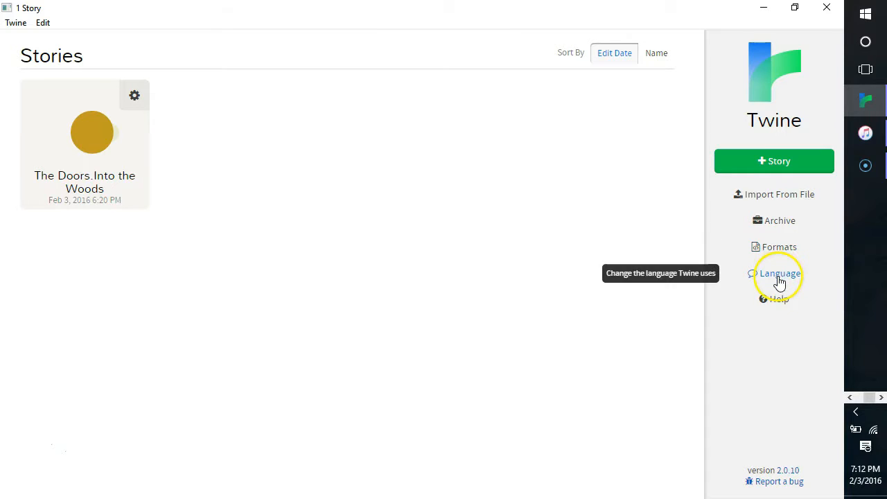
left_click(777, 299)
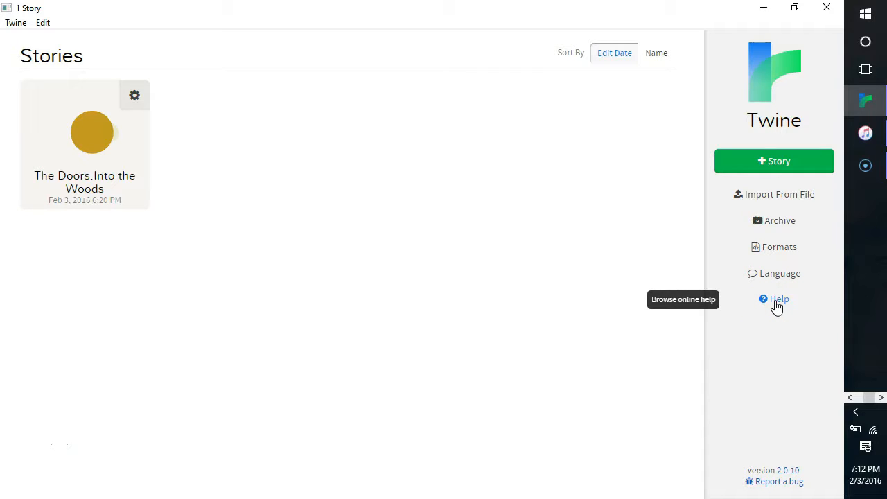
left_click(40, 480)
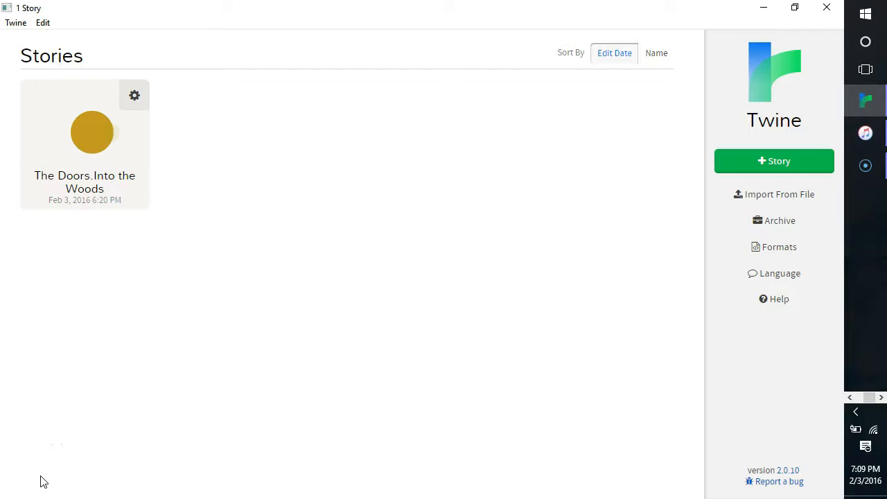
- Open the story "The Doors.Into the Woods" to view its passage map and return to the story list
left_click(92, 134)
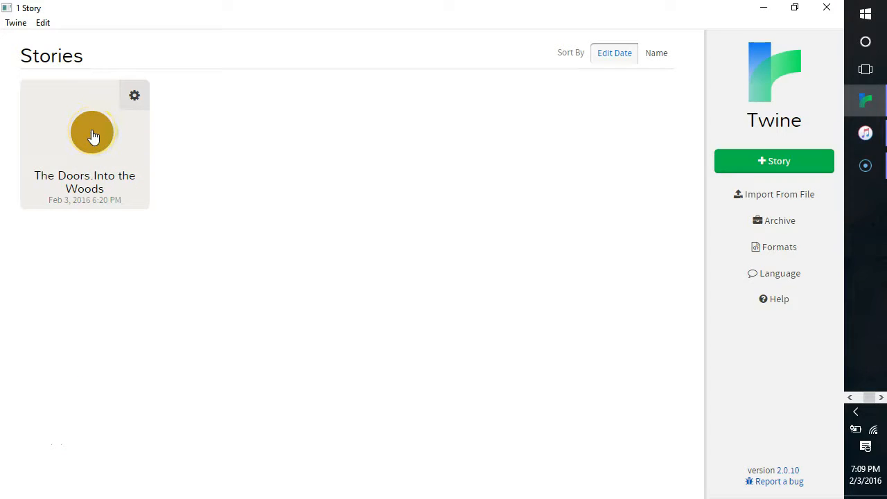
left_click(93, 133)
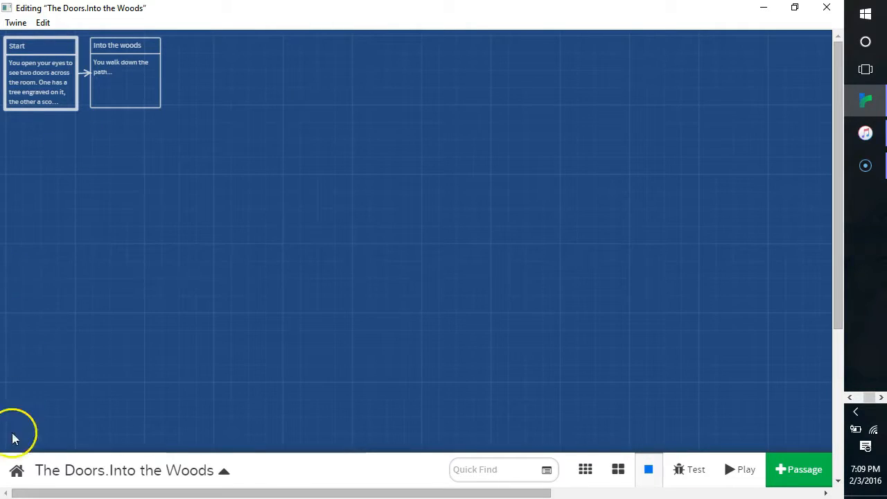
left_click(13, 481)
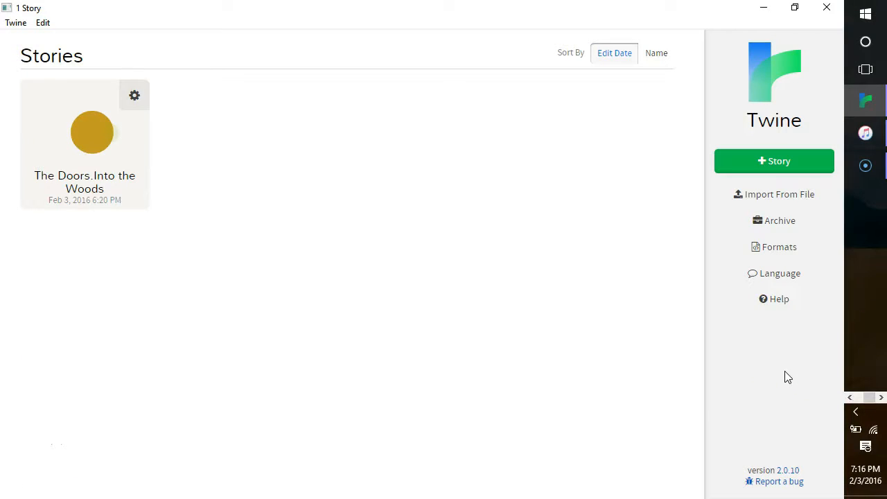
- Create a new story named "Sci-Fi Adventure!"
left_click(790, 162)
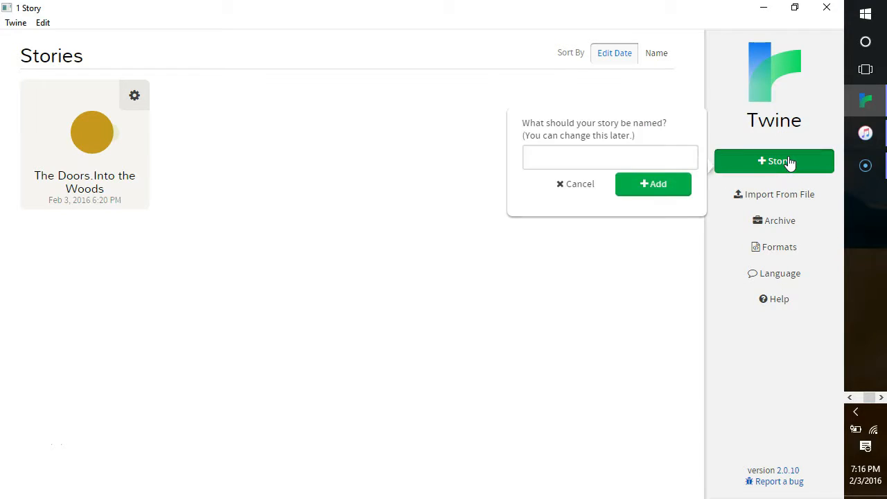
left_click(668, 155)
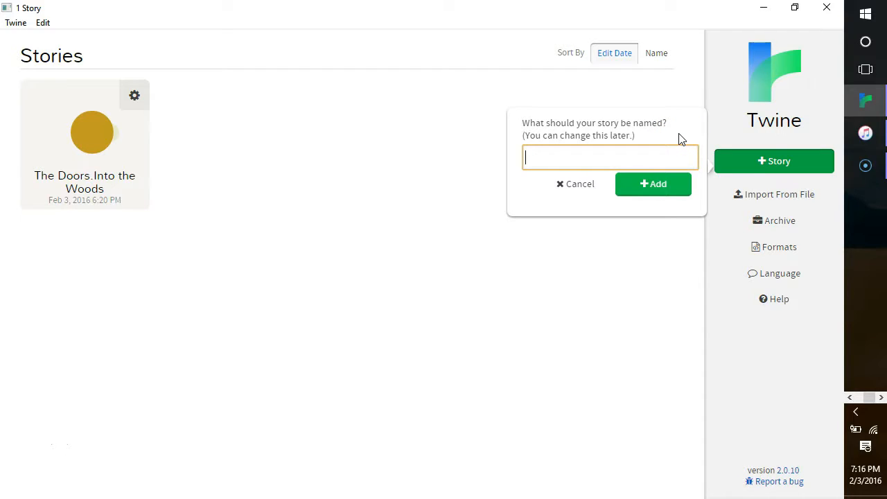
type("Sci-Fi Adventure!")
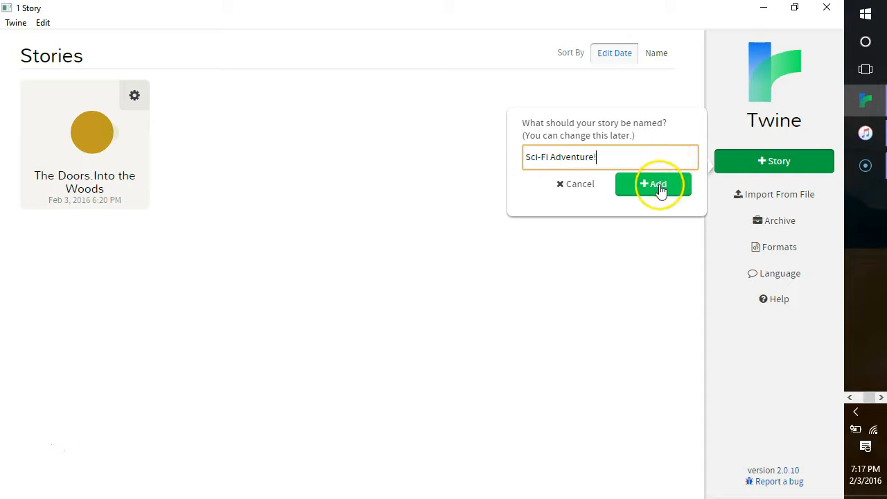
left_click(659, 186)
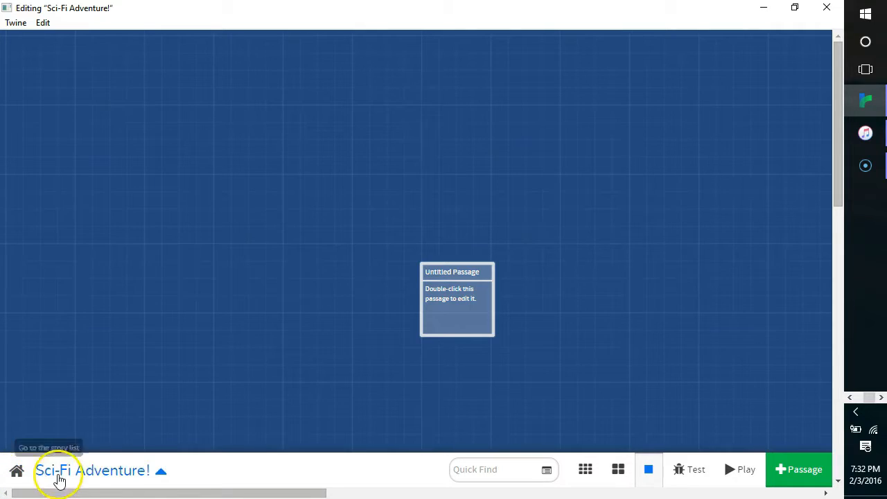
left_click(161, 475)
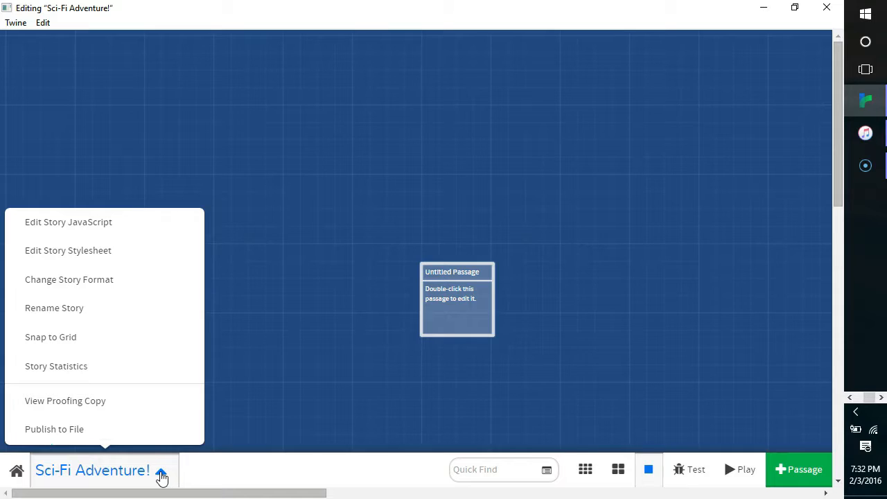
left_click(161, 477)
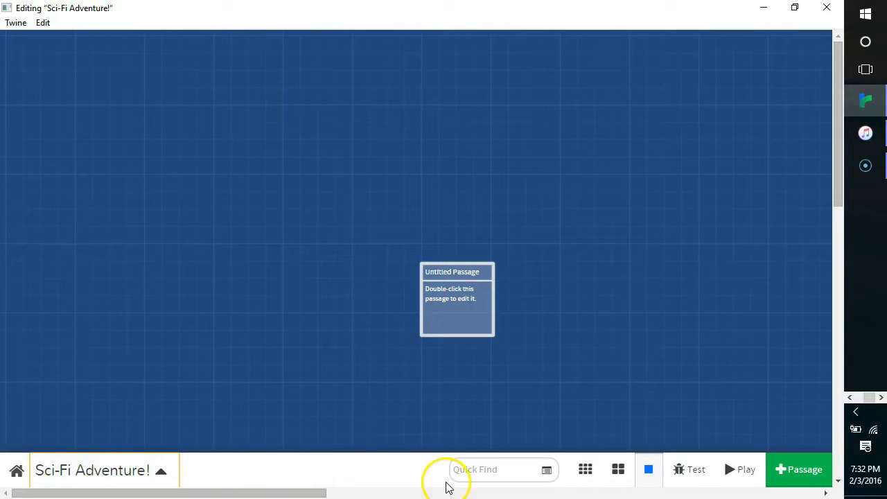
left_click(474, 471)
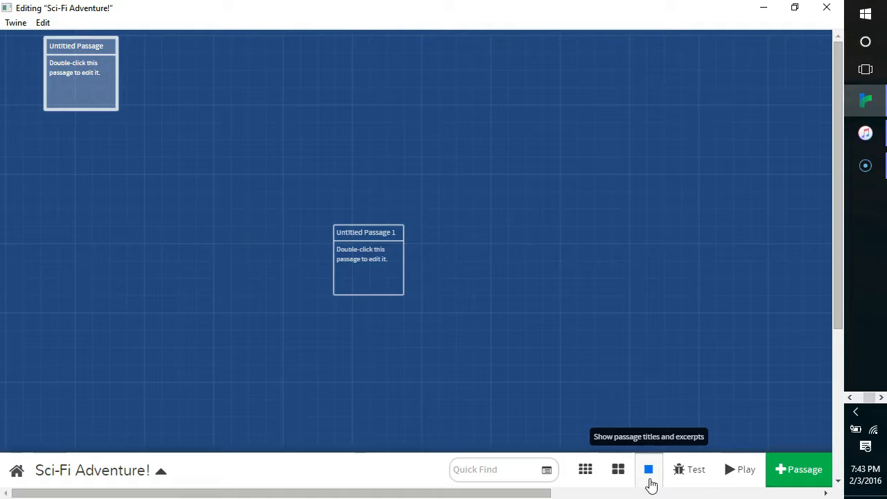
- View the story map with passage titles only and with structure only, and return to titles and excerpts
left_click(623, 473)
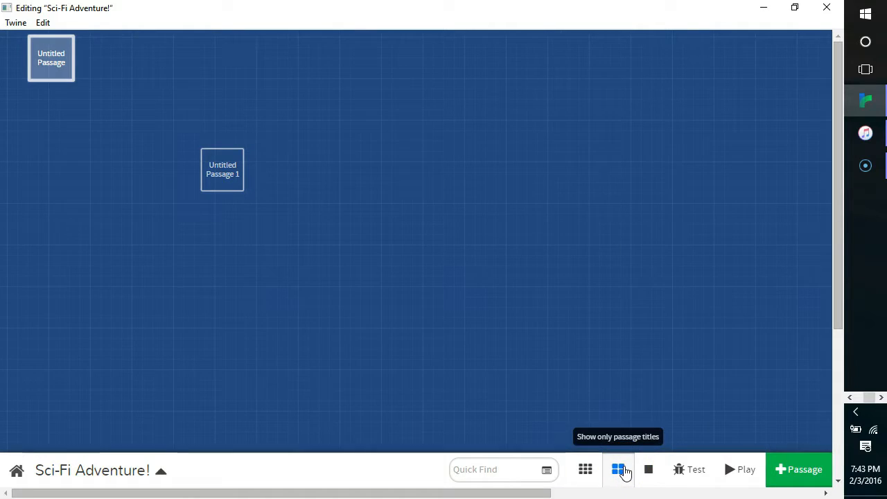
left_click(585, 472)
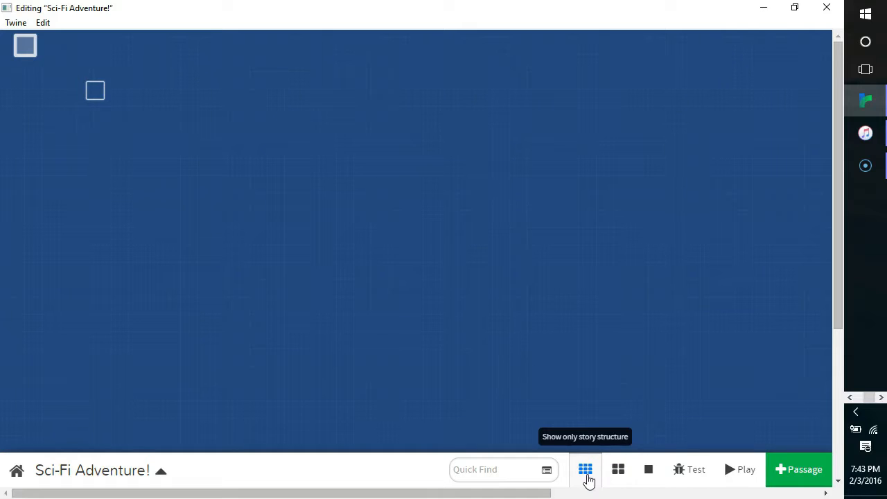
left_click(646, 478)
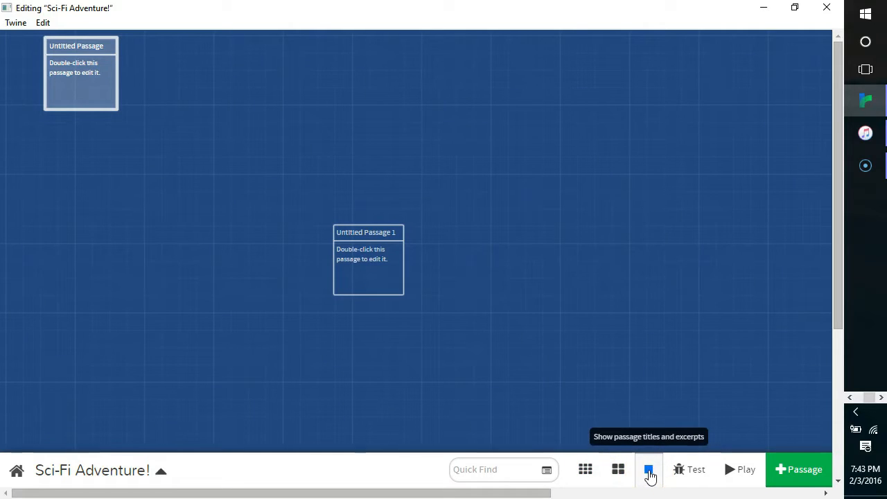
left_click(684, 471)
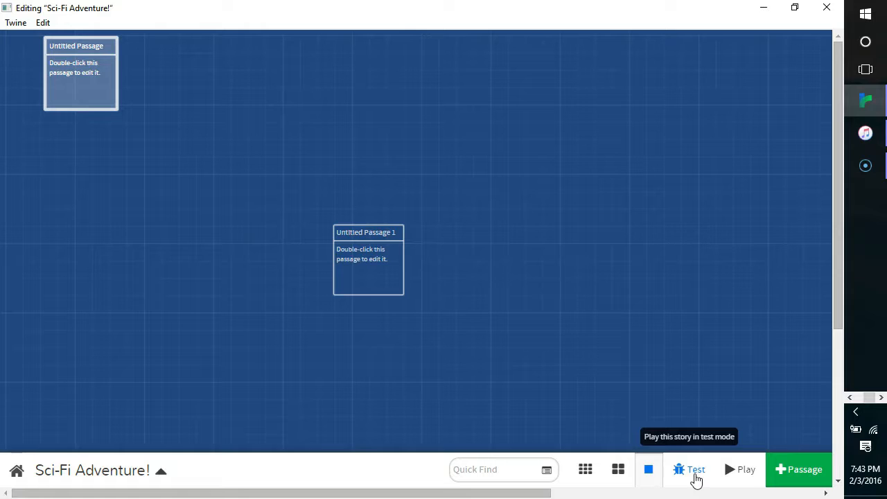
left_click(732, 477)
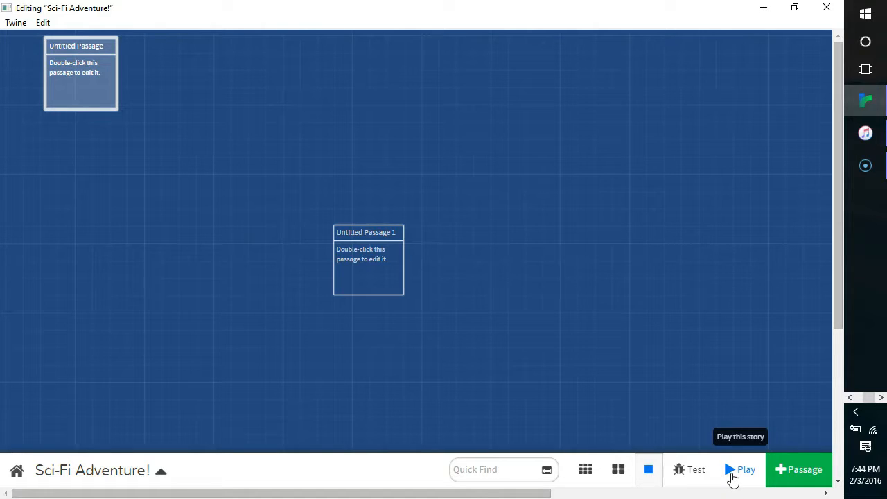
- Add another passage to the story map and view its available passage actions
left_click(791, 471)
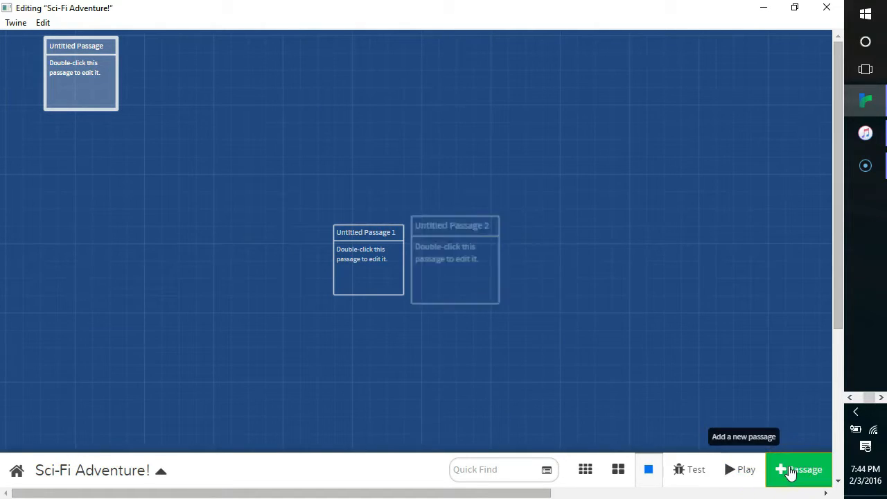
mouse_move(462, 283)
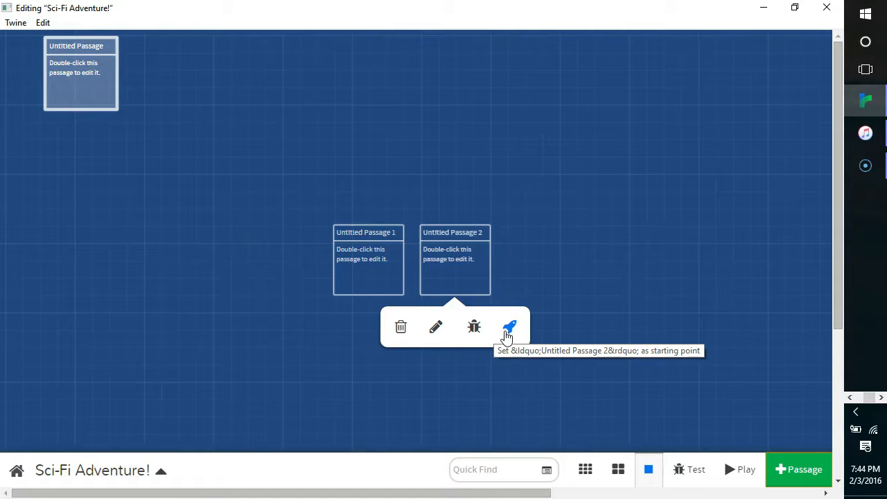
left_click(350, 375)
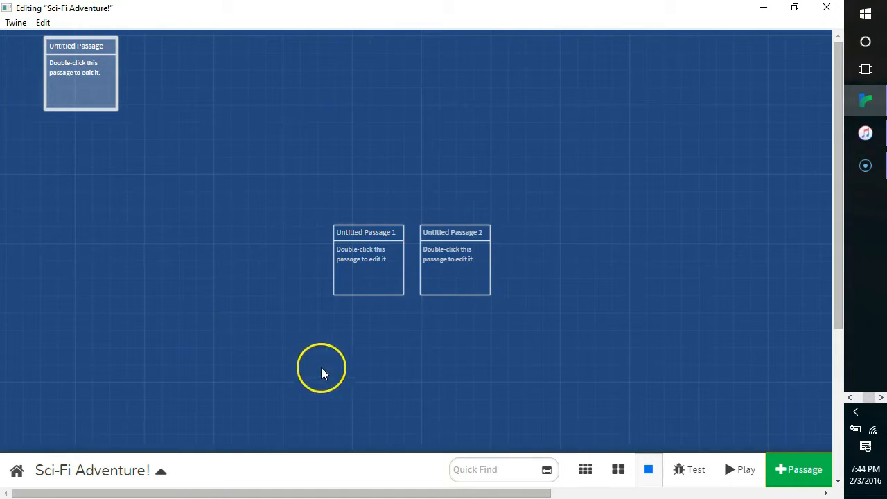
- Open the story's first passage for editing and rename it "Start"
left_click(91, 92)
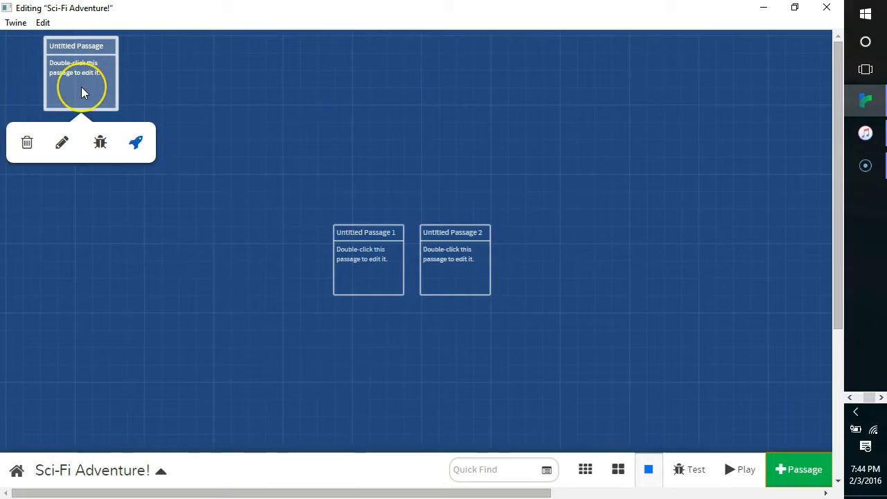
double_click(81, 88)
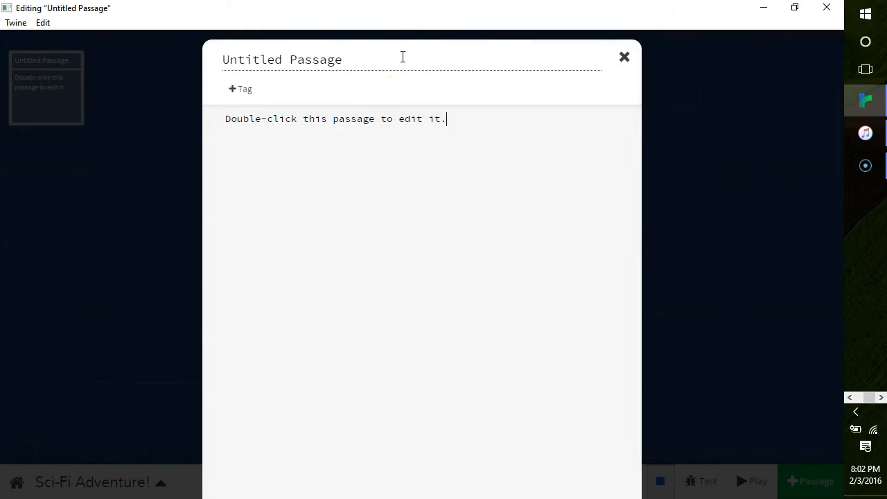
left_click(403, 57)
type("St")
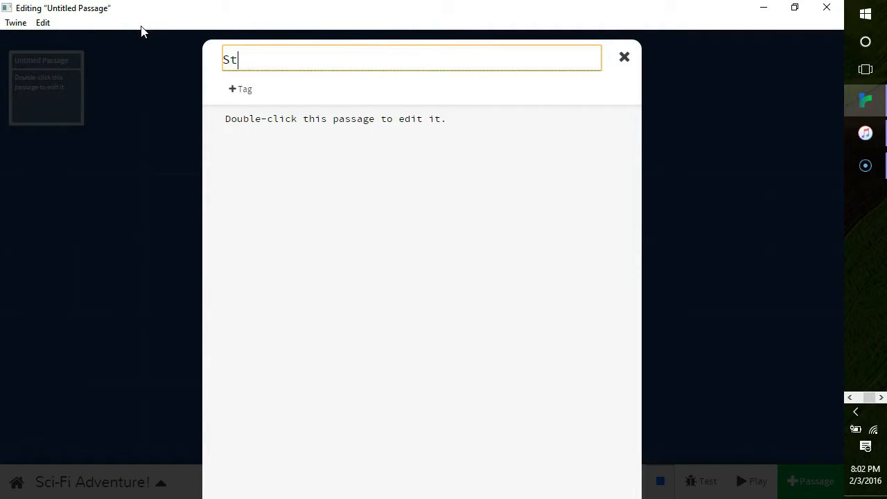
type("art")
- Add the tag "Neutral" to the Start passage
left_click(232, 90)
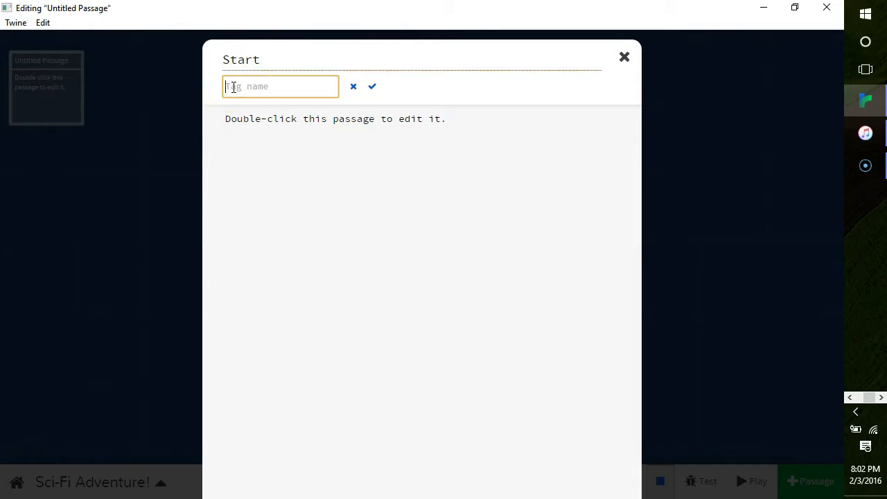
left_click(216, 87)
type("Neutral")
left_click(372, 88)
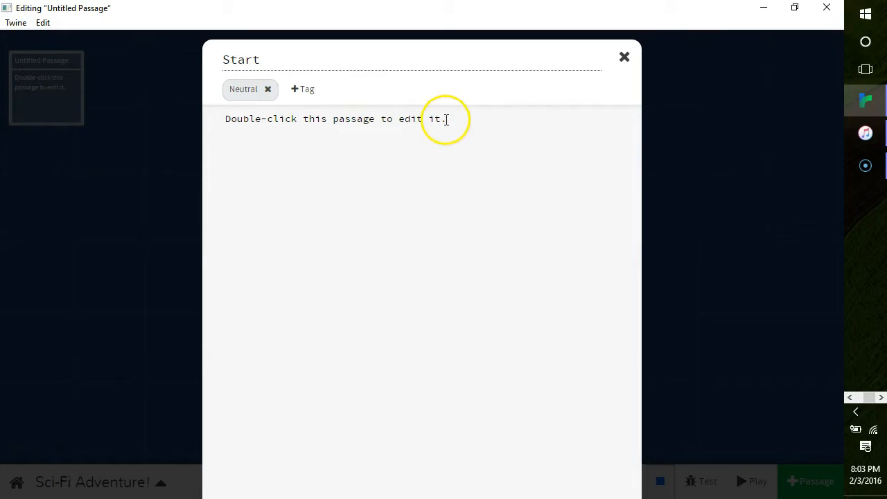
- Replace the Start passage's placeholder text with "The ship drops you off on the cold distant planet, Pluto, just outside of the prison gates."
left_click_drag(372, 146, 218, 111)
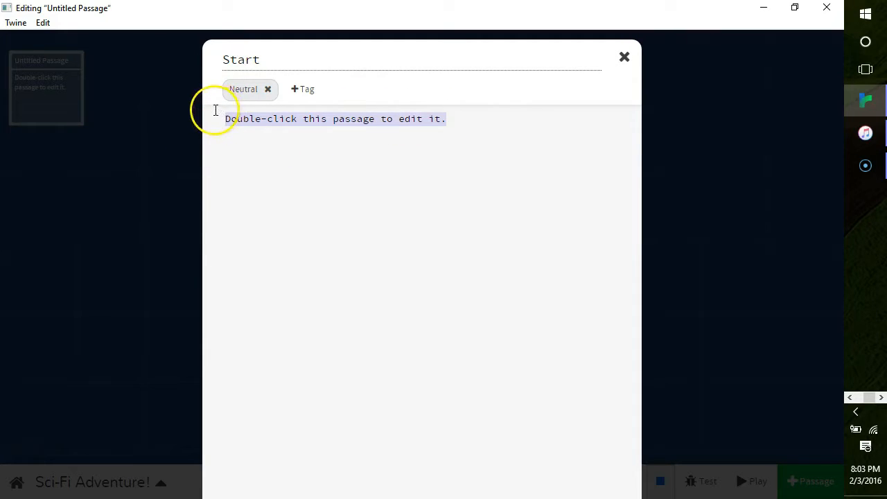
type("The s")
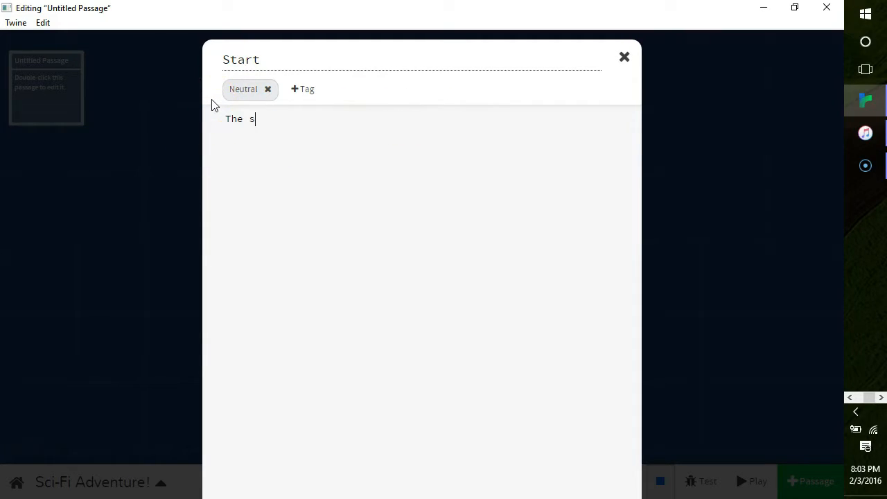
type("hip drops you off on the cold")
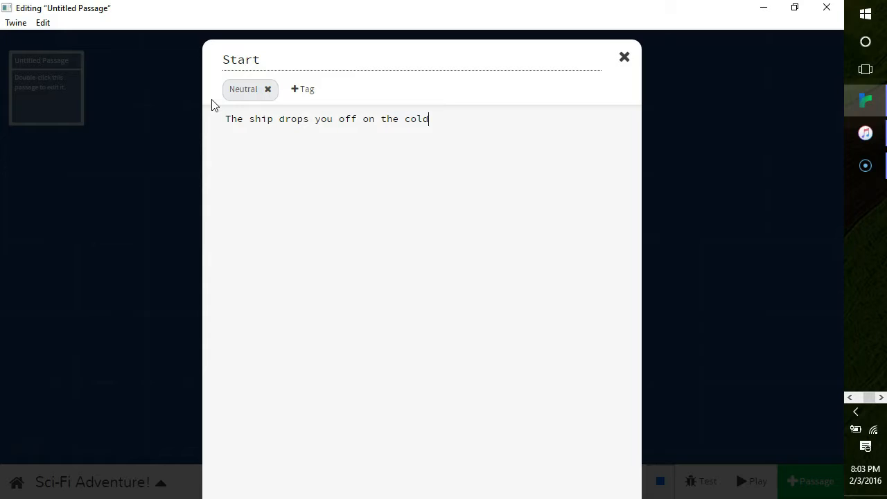
type(" distant planet, Pluto, just ou")
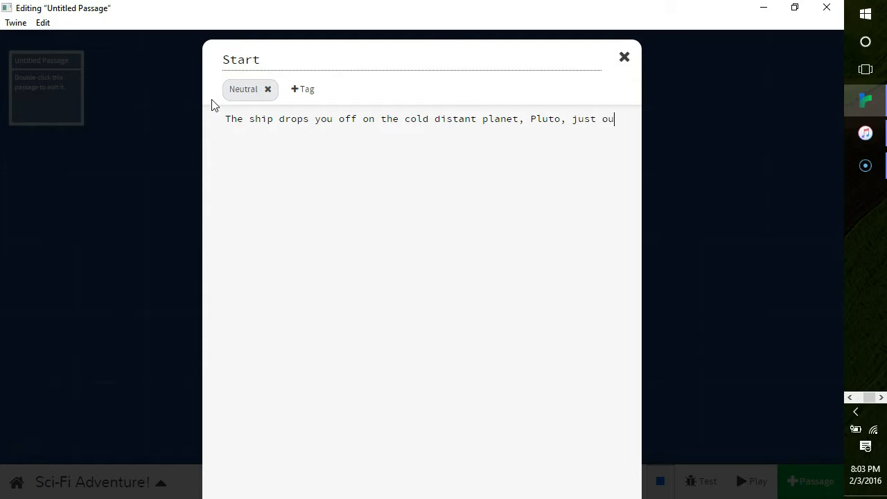
type("tside of the prison ga")
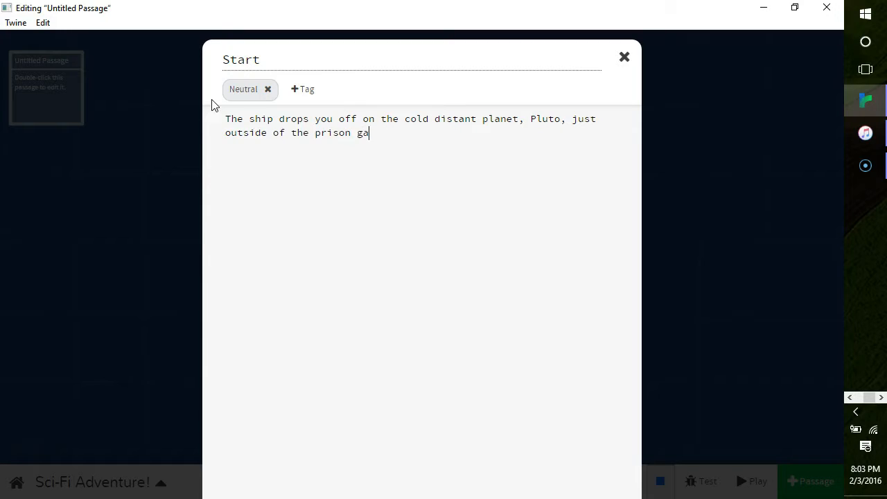
type("tes. ")
type("The")
type(" [[")
type("G")
type("uards")
type("]]")
type(" go")
type(" to")
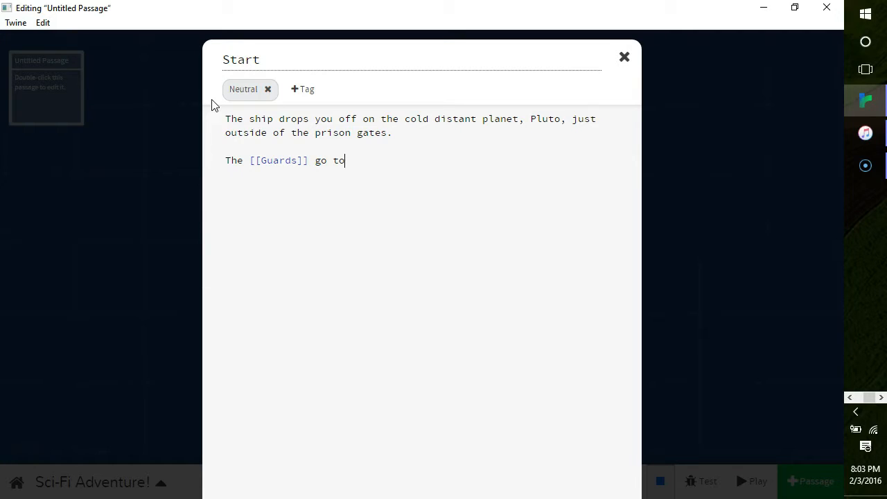
type(" the locker room.")
- Add the line "The [[Doctors]] go to the main hall." below the Guards line and close the Start passage
key("Return")
type("The [[Doctor")
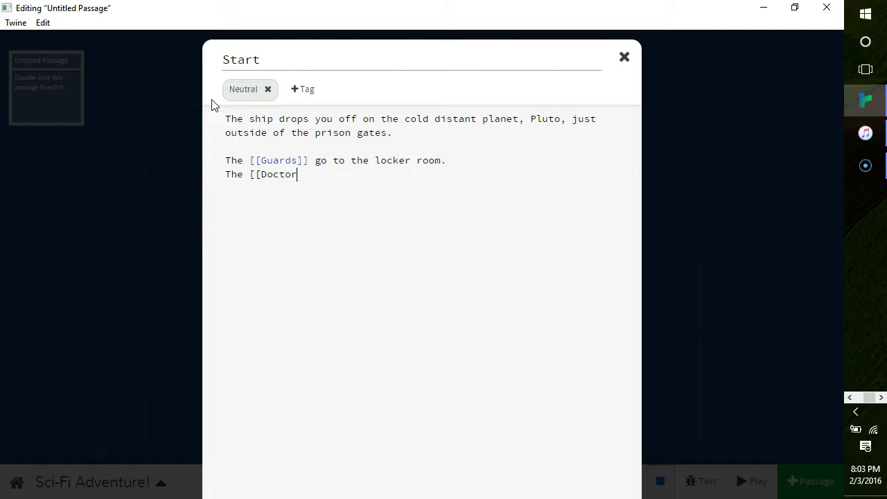
type("s]] go to the main hall.")
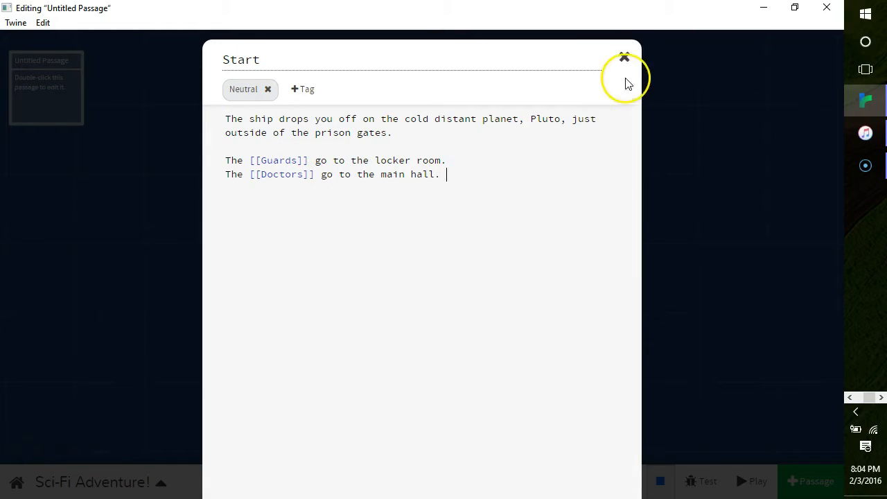
left_click(624, 58)
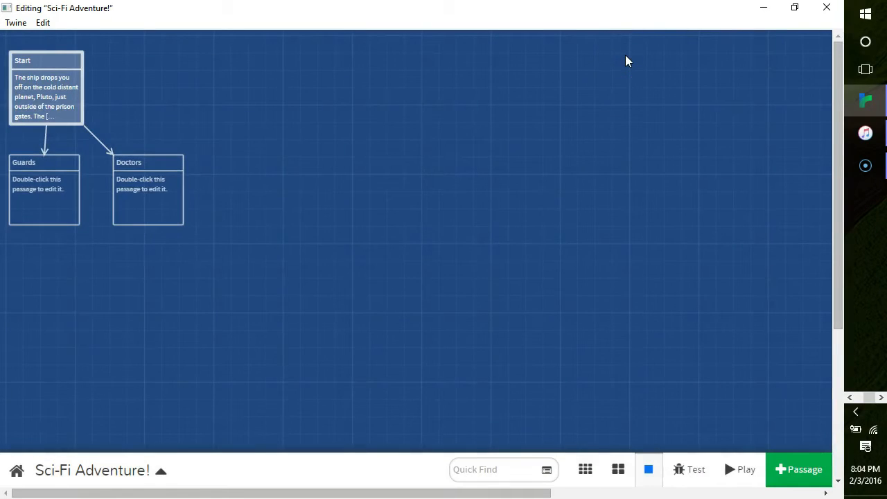
mouse_move(69, 183)
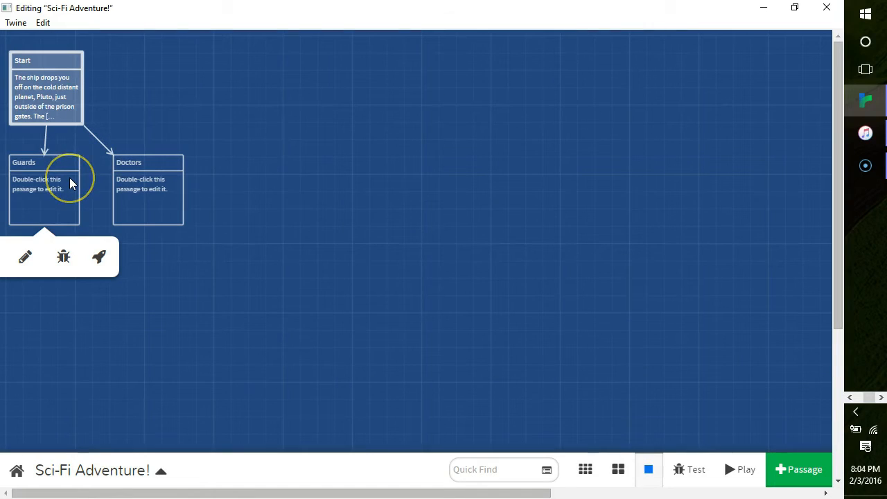
left_click(130, 192)
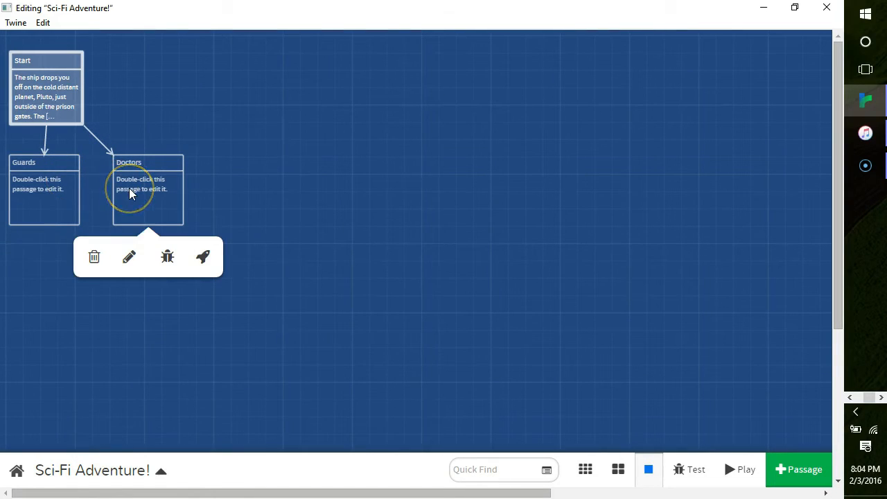
left_click(143, 174)
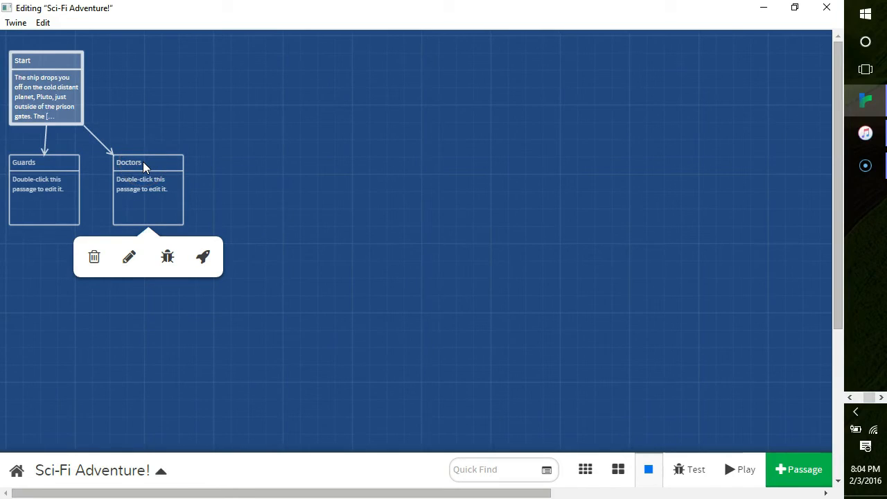
left_click(117, 112)
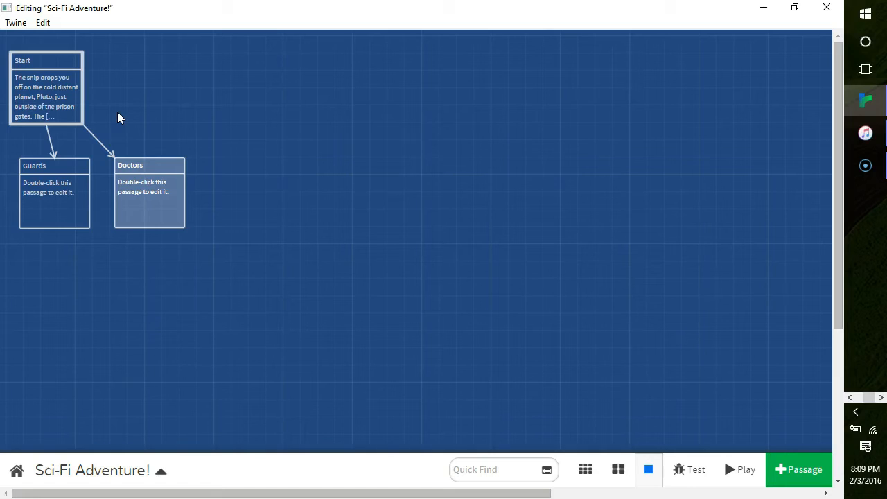
- Delete the Doctors passage from the story map
mouse_move(155, 199)
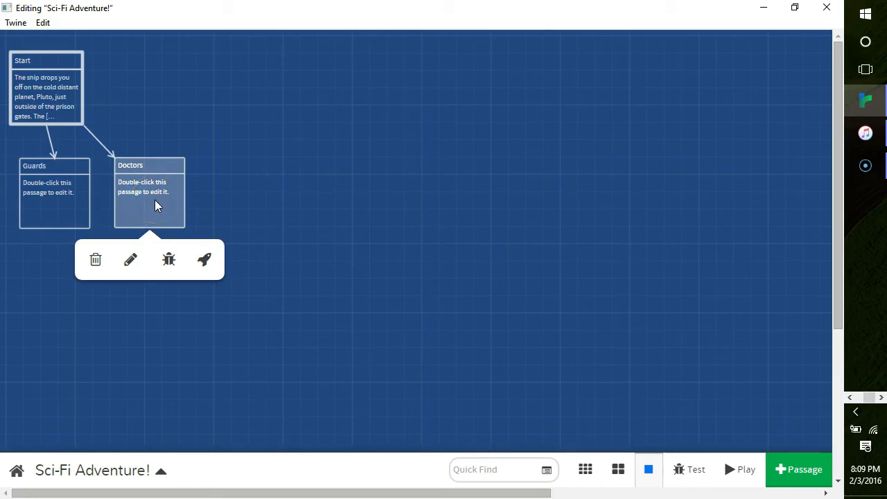
left_click(97, 261)
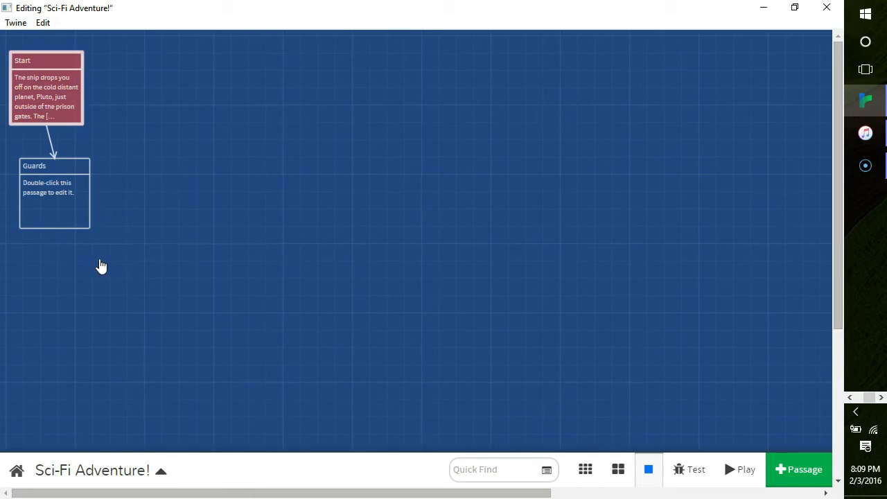
left_click(51, 104)
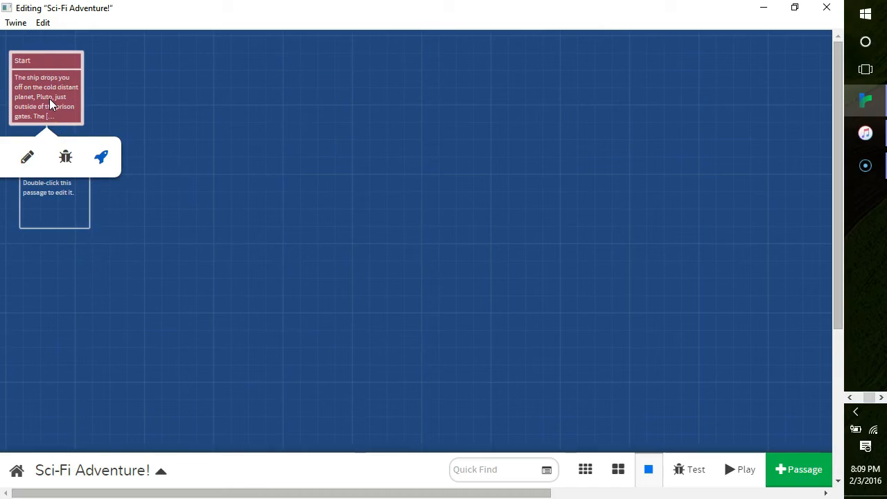
left_click(153, 133)
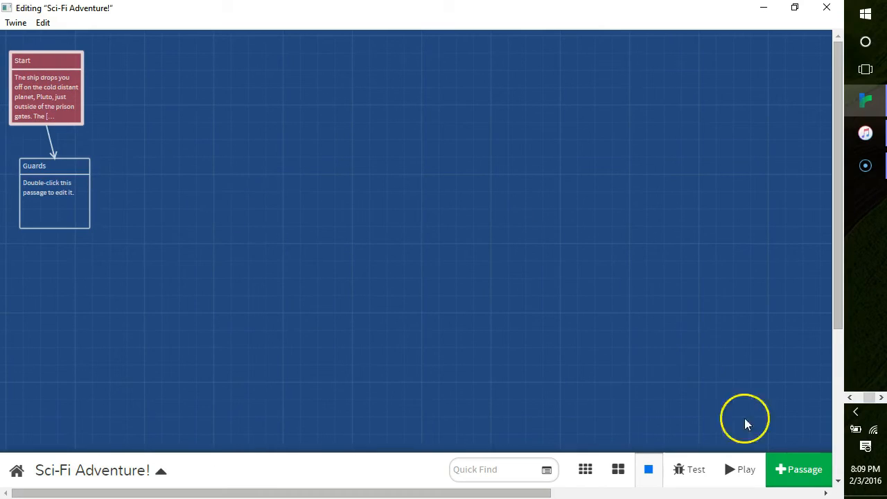
- Create a new passage named "Doctors" and place it beside the Guards passage, below Start
left_click(796, 475)
left_click(451, 264)
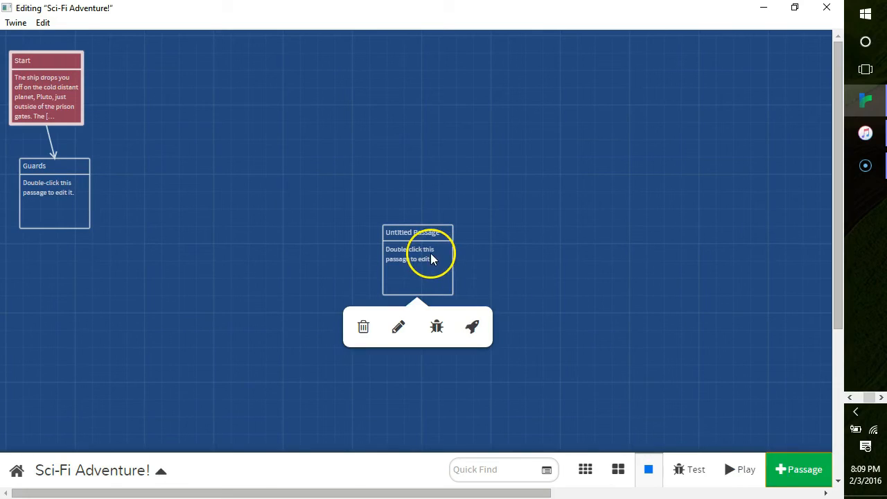
left_click(399, 332)
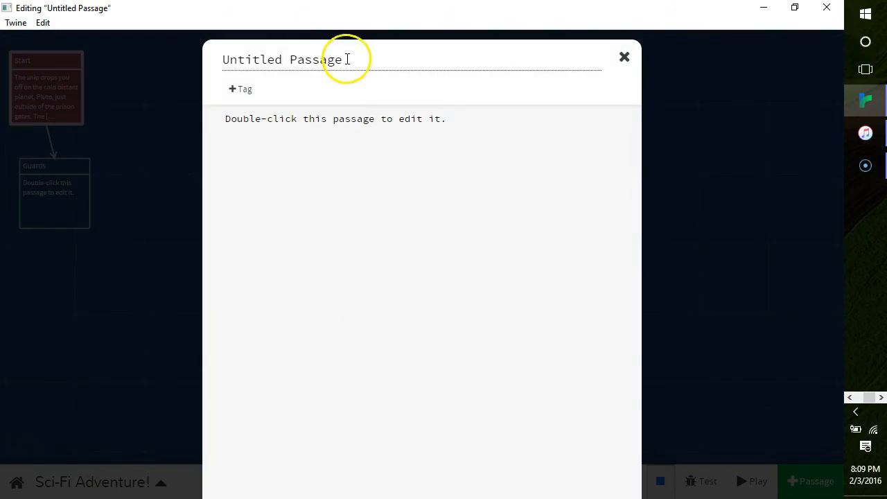
left_click_drag(347, 59, 212, 79)
type("D")
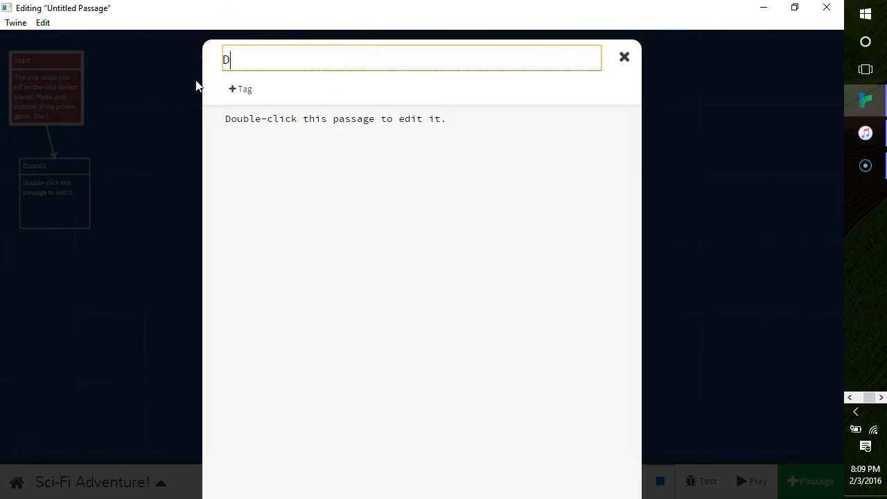
type("octors")
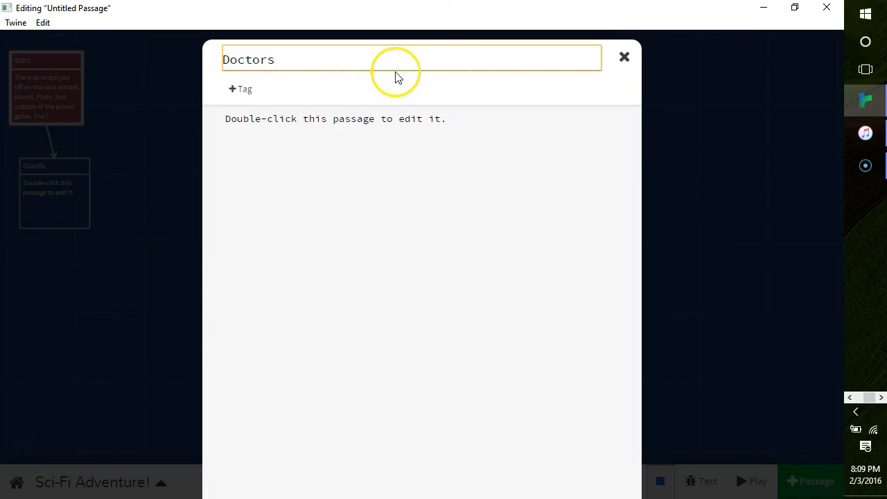
left_click(623, 60)
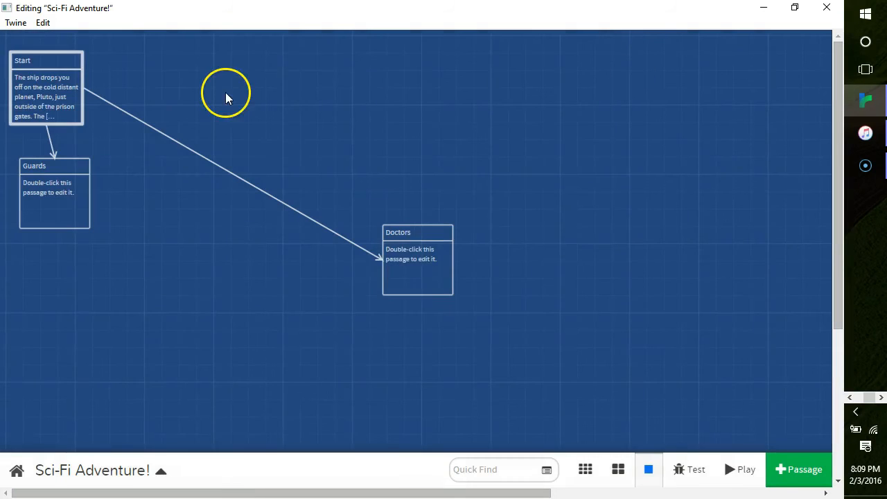
left_click_drag(412, 281, 146, 212)
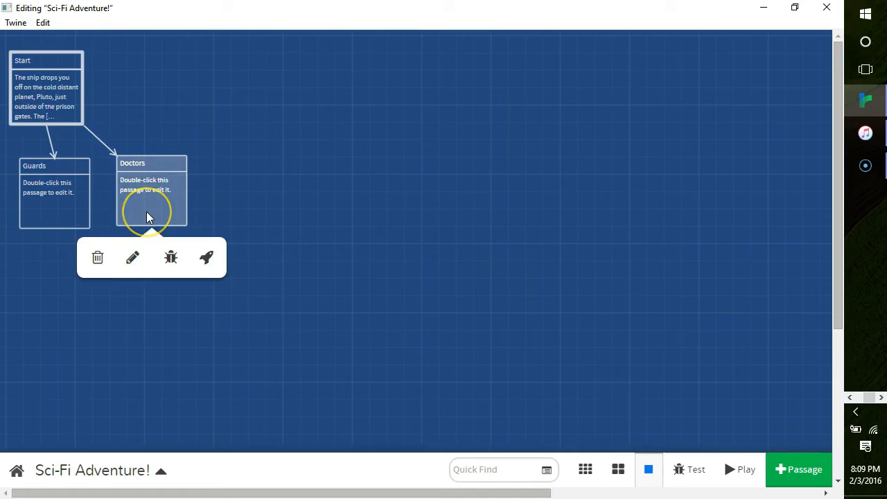